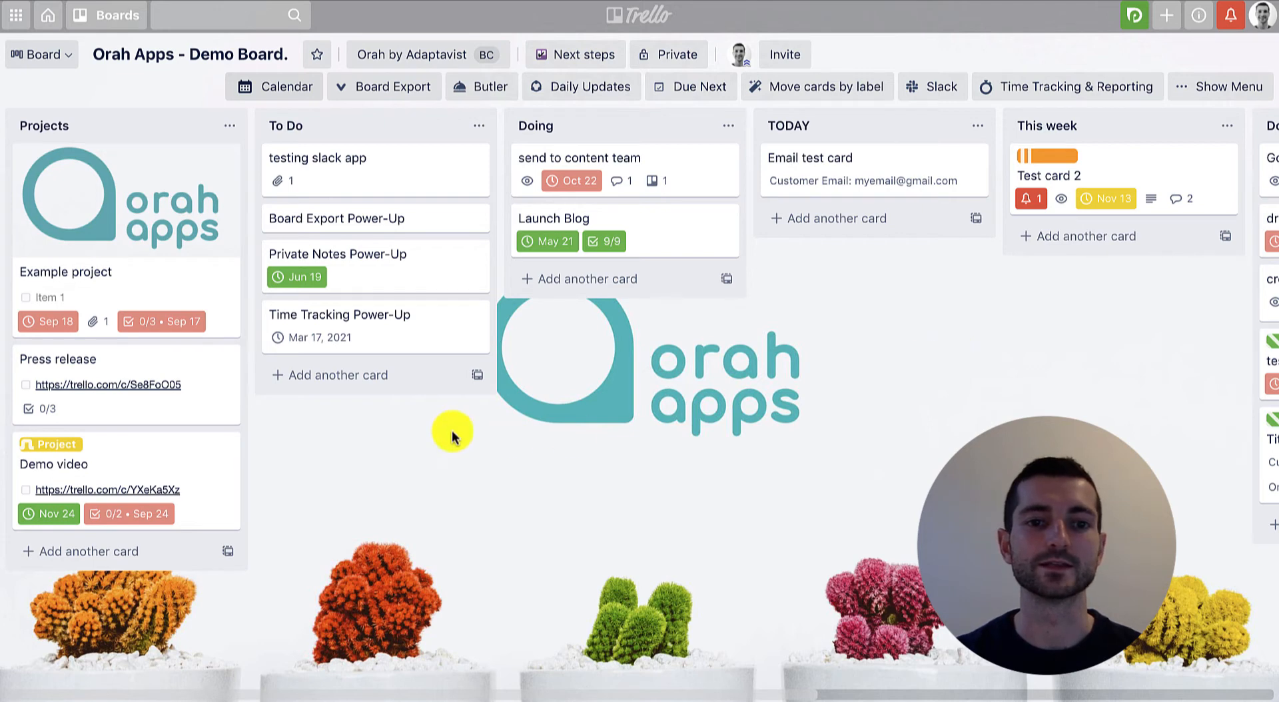
Add a card titled "New card 6th December 14:00" to the To Do list.
{"action": "left_click", "coordinate": [348, 375]}
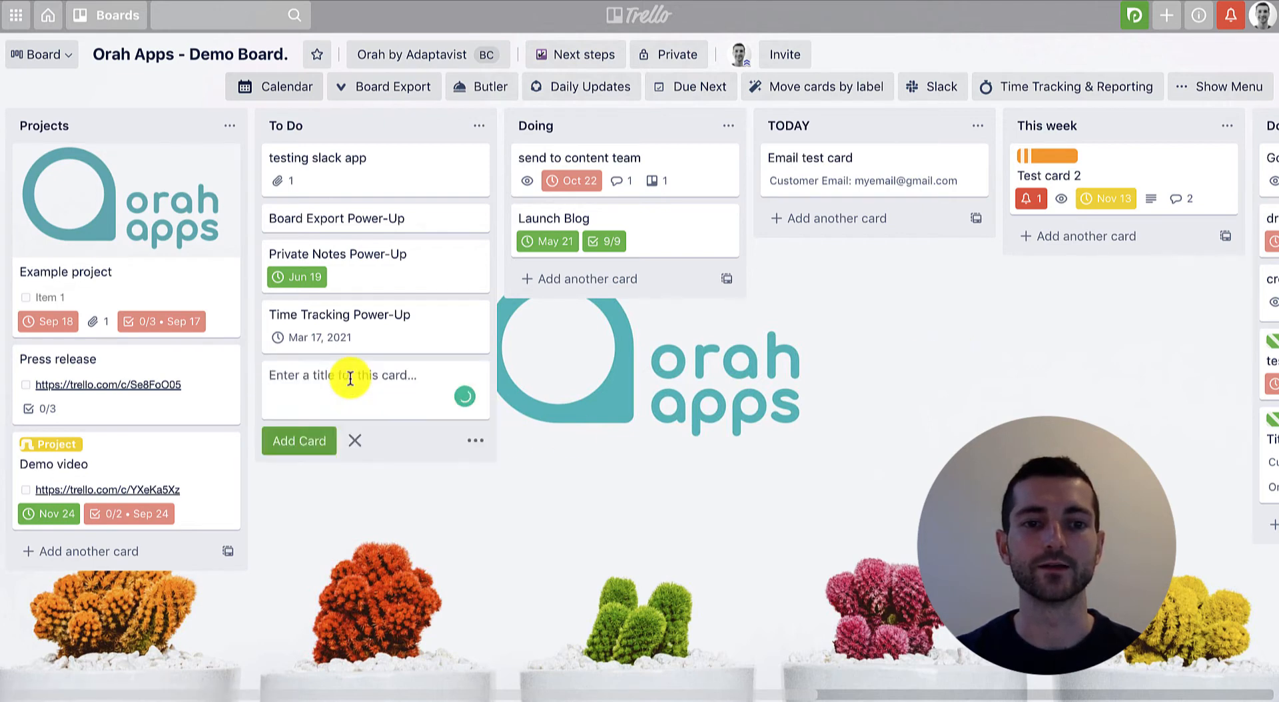
{"action": "type", "text": "New card"}
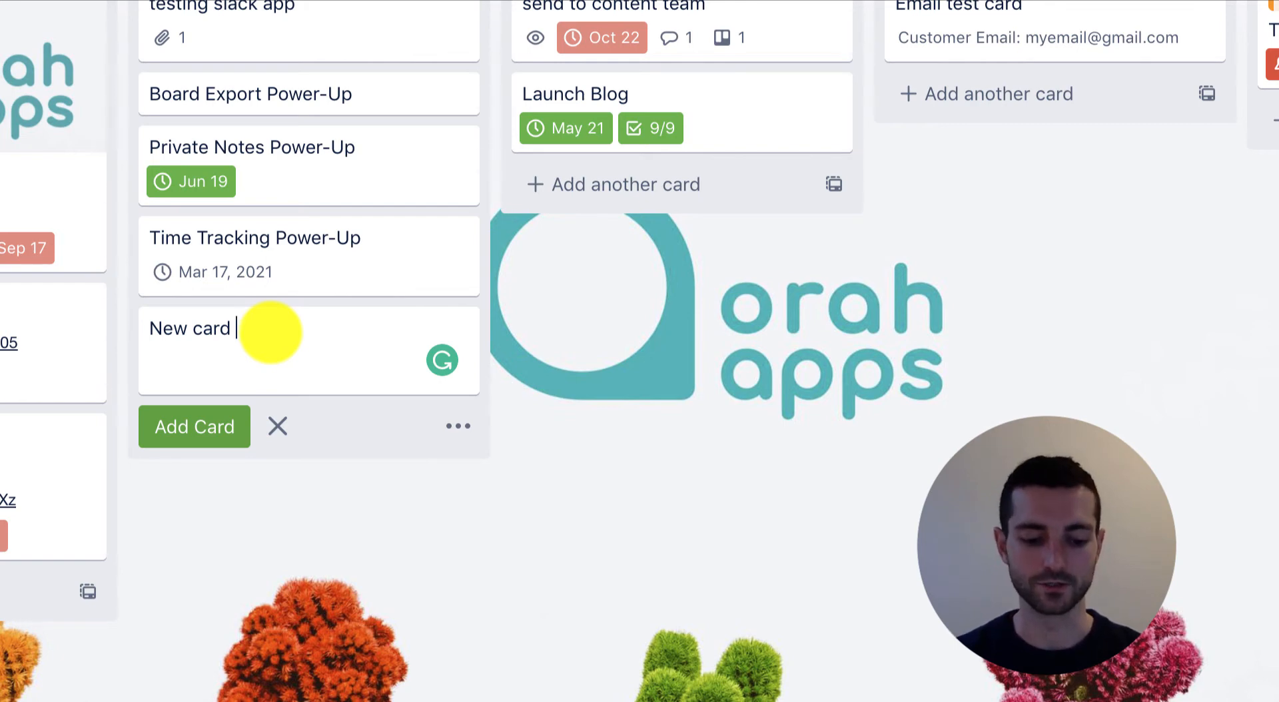
{"action": "type", "text": "6th "}
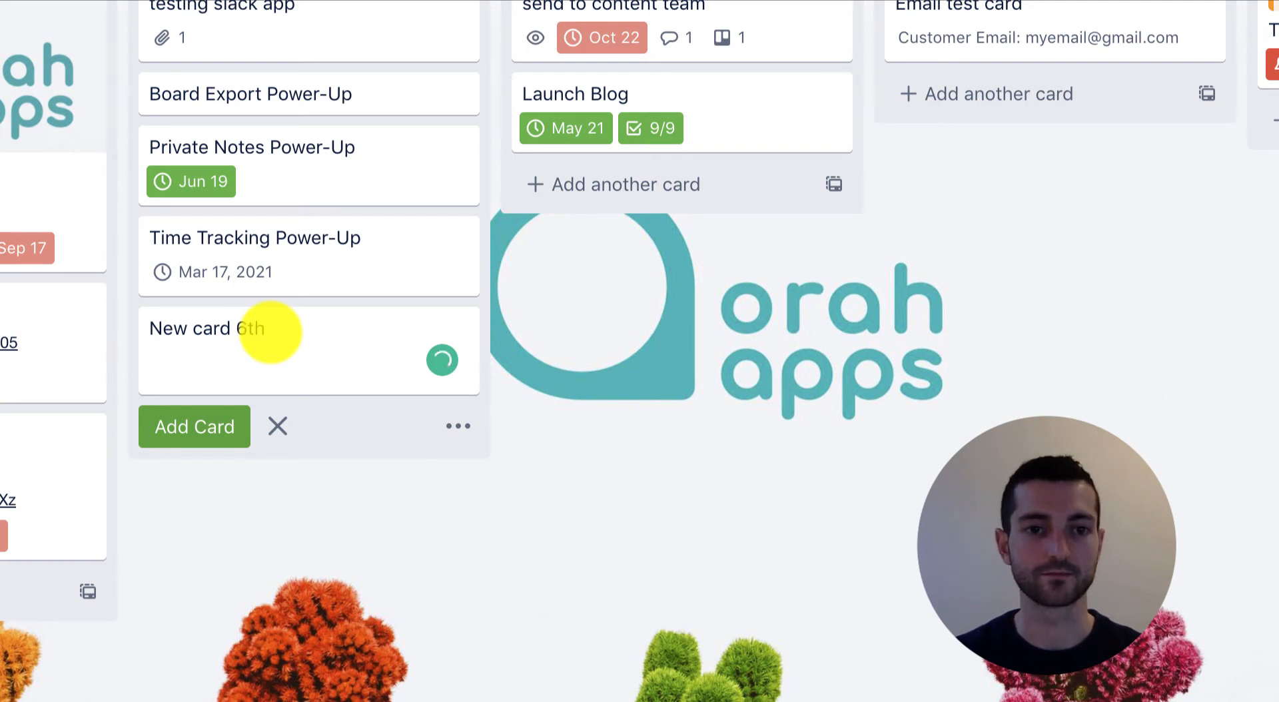
{"action": "type", "text": "December"}
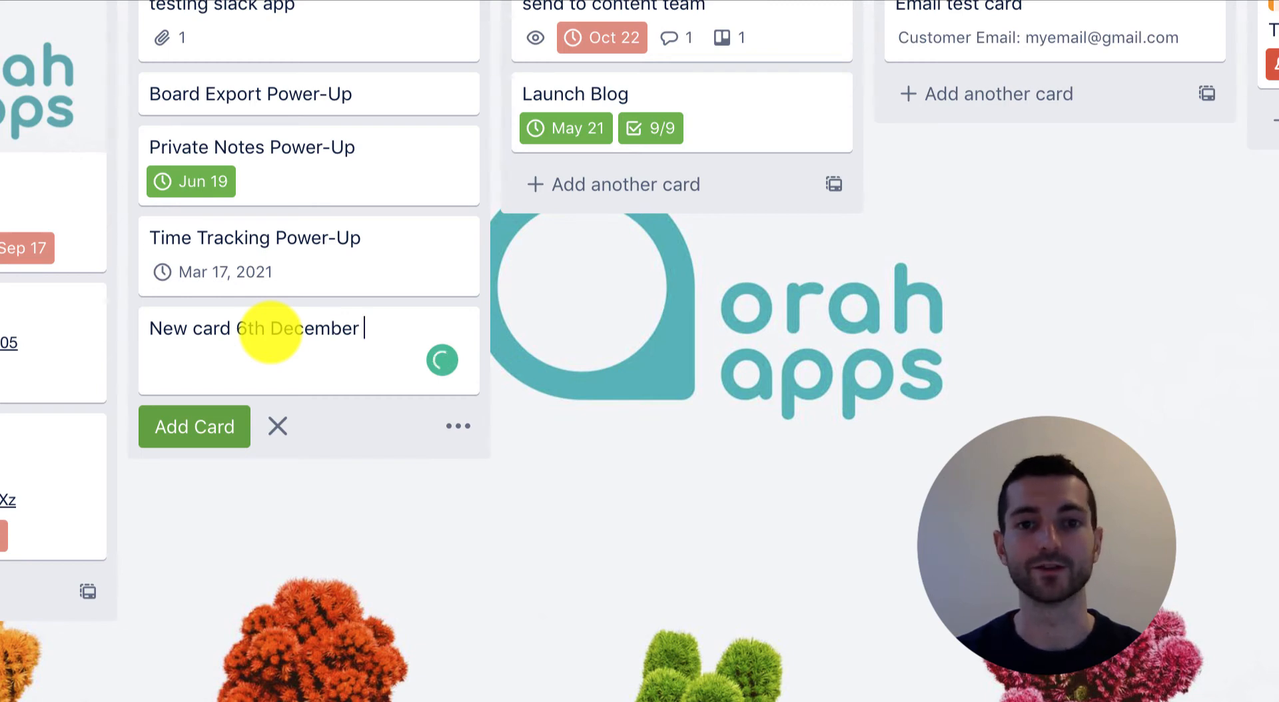
{"action": "type", "text": "14:00"}
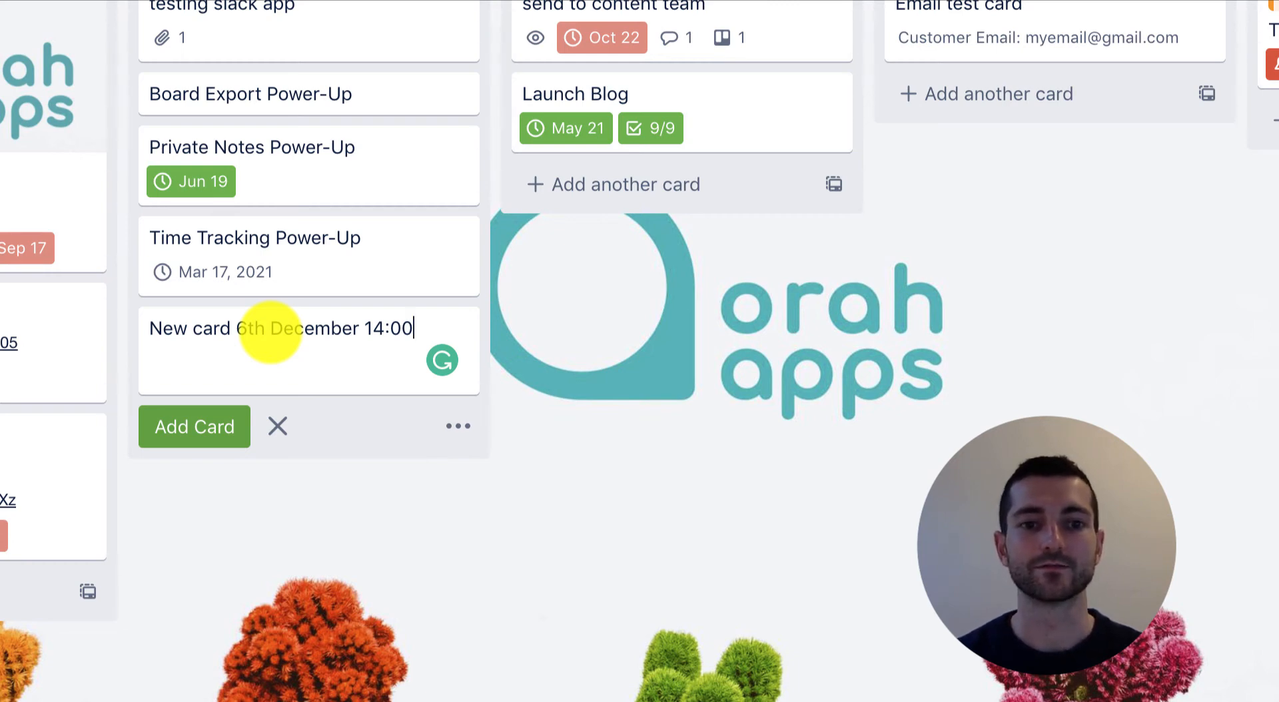
{"action": "key", "text": "Return"}
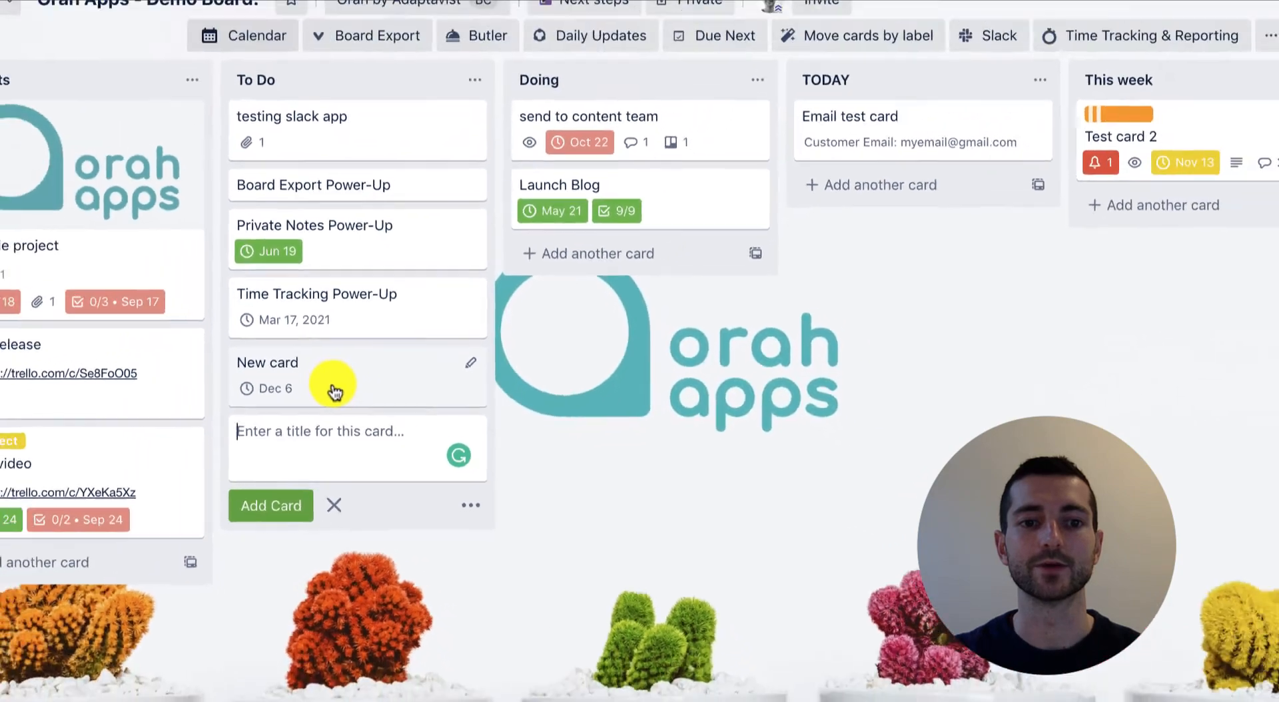
Open the New card to review its dates and due date, then close it.
{"action": "left_click", "coordinate": [319, 390]}
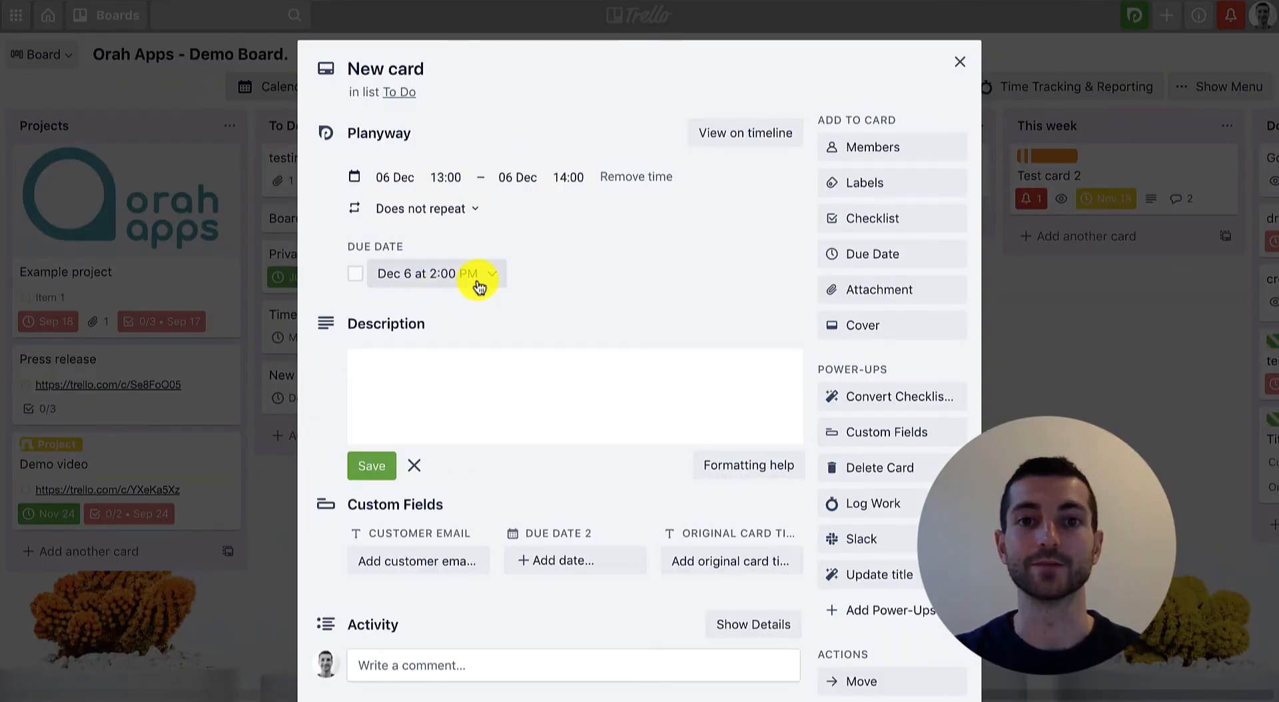
{"action": "left_click", "coordinate": [960, 63]}
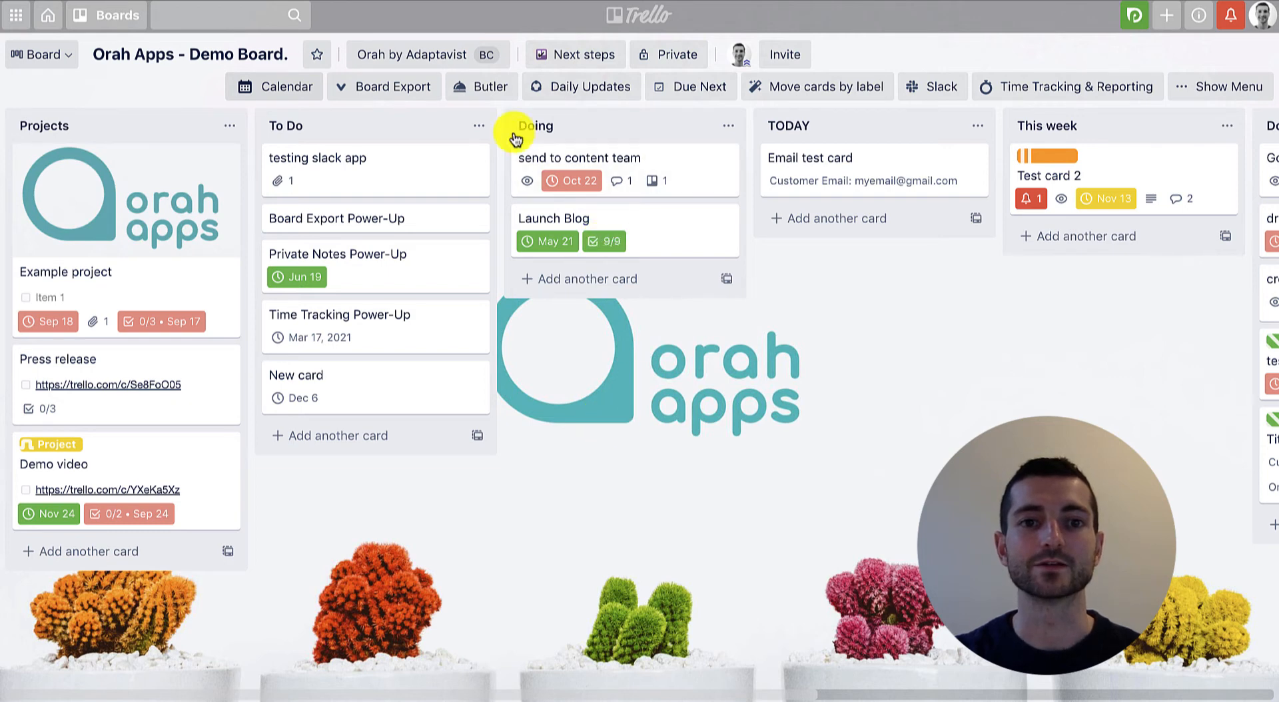
Start creating a new Butler rule and choose the Dates category of triggers.
{"action": "left_click", "coordinate": [481, 97]}
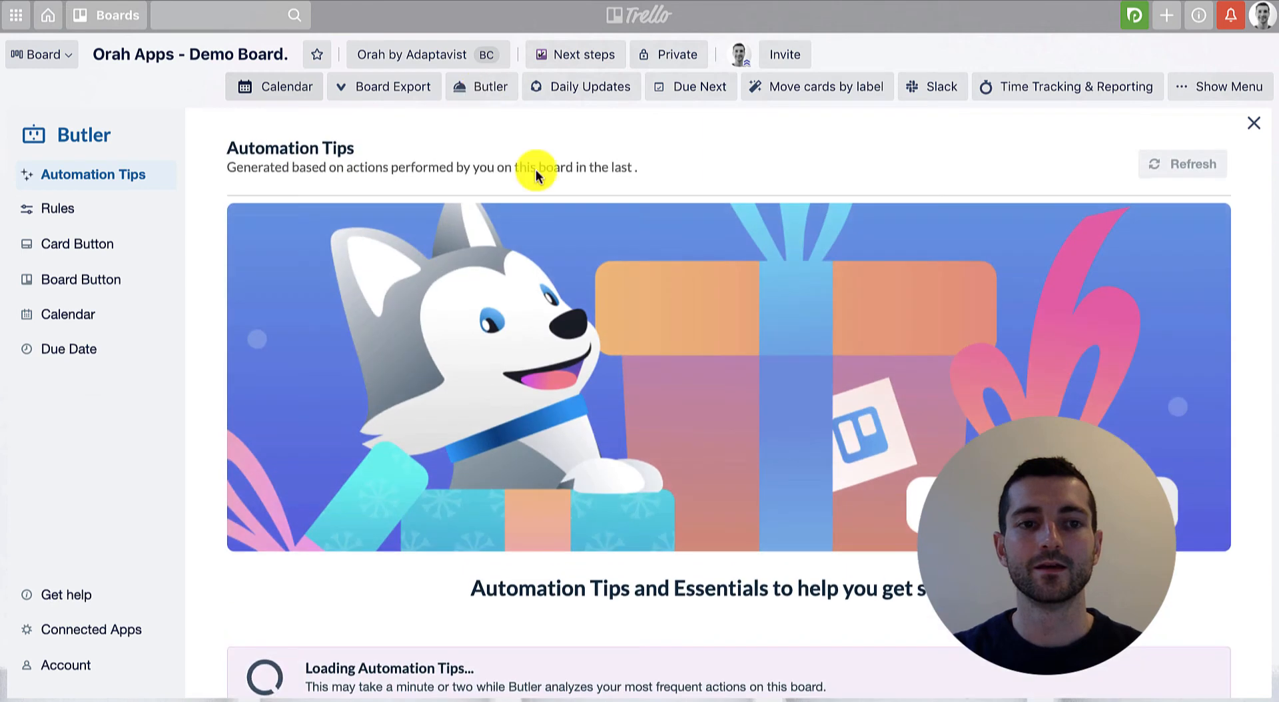
{"action": "left_click", "coordinate": [89, 211]}
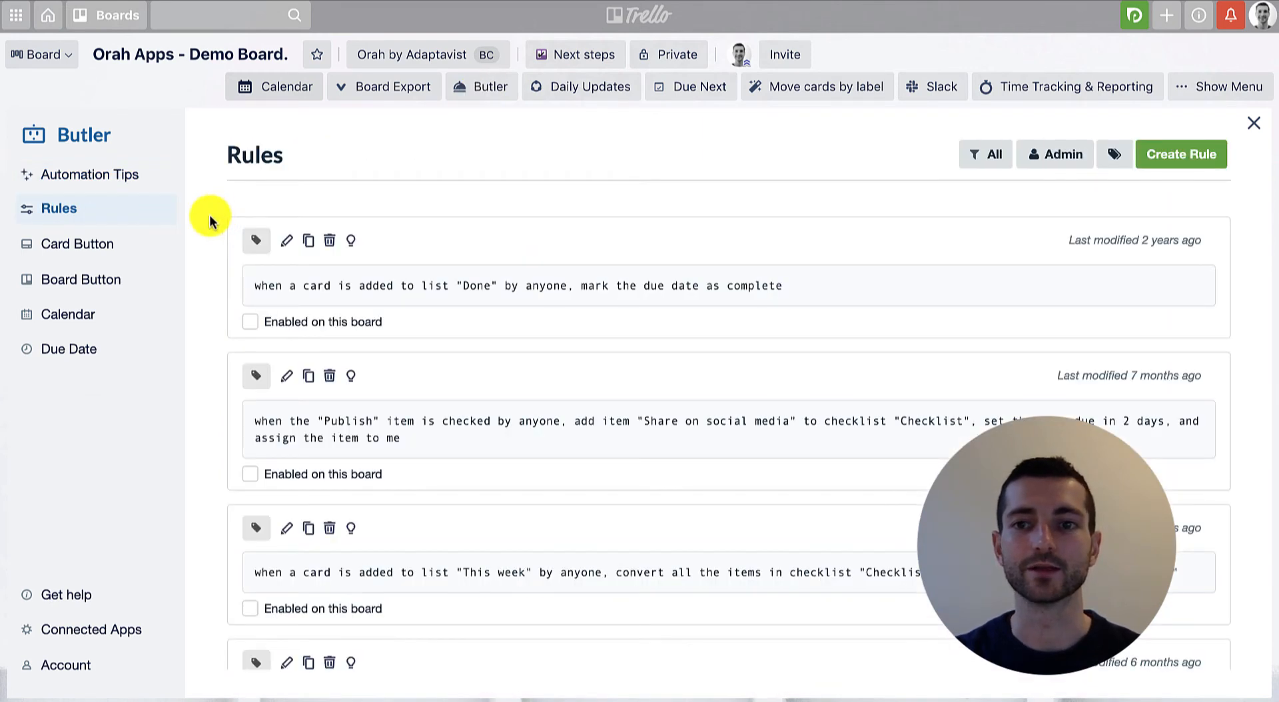
{"action": "left_click", "coordinate": [1178, 162]}
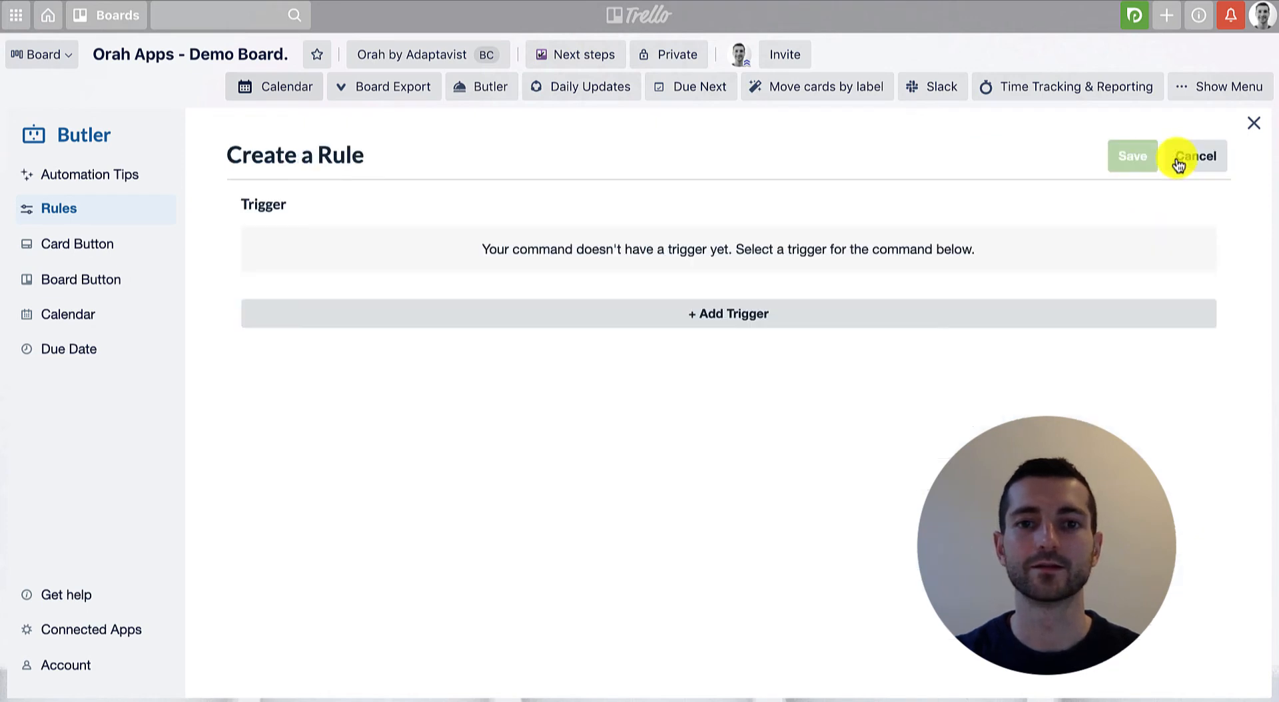
{"action": "left_click", "coordinate": [704, 314]}
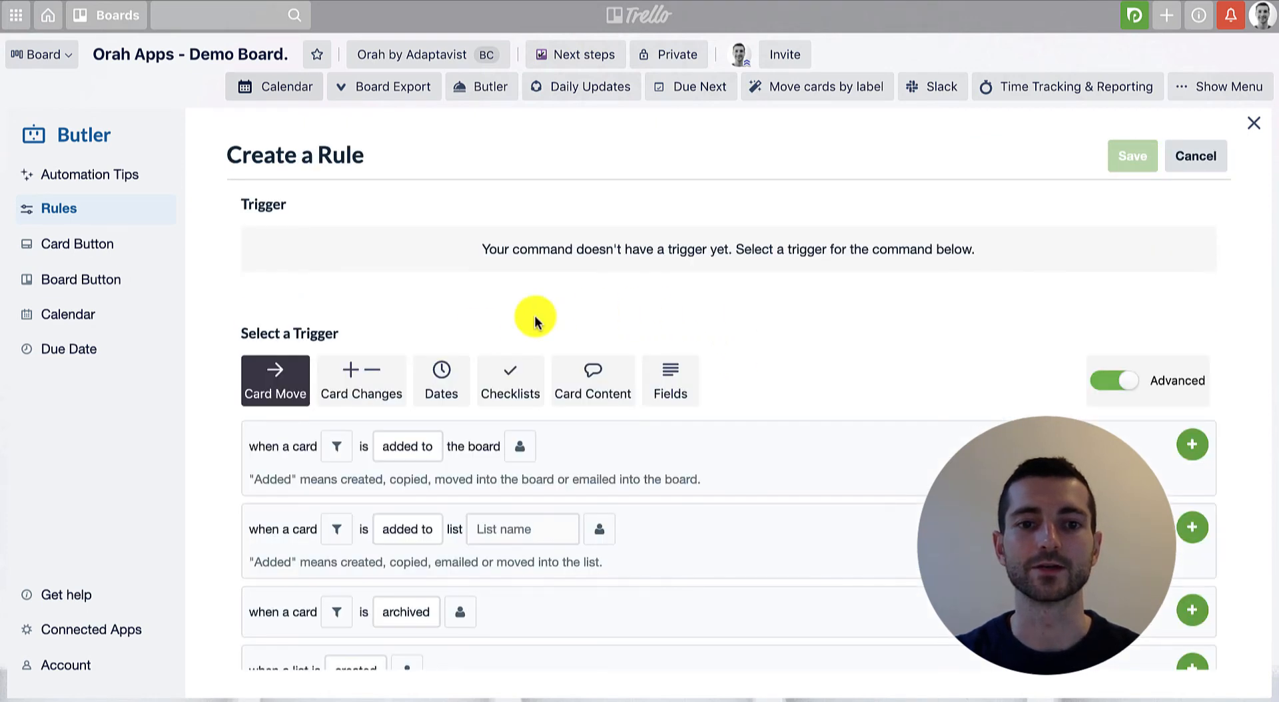
{"action": "left_click", "coordinate": [443, 389]}
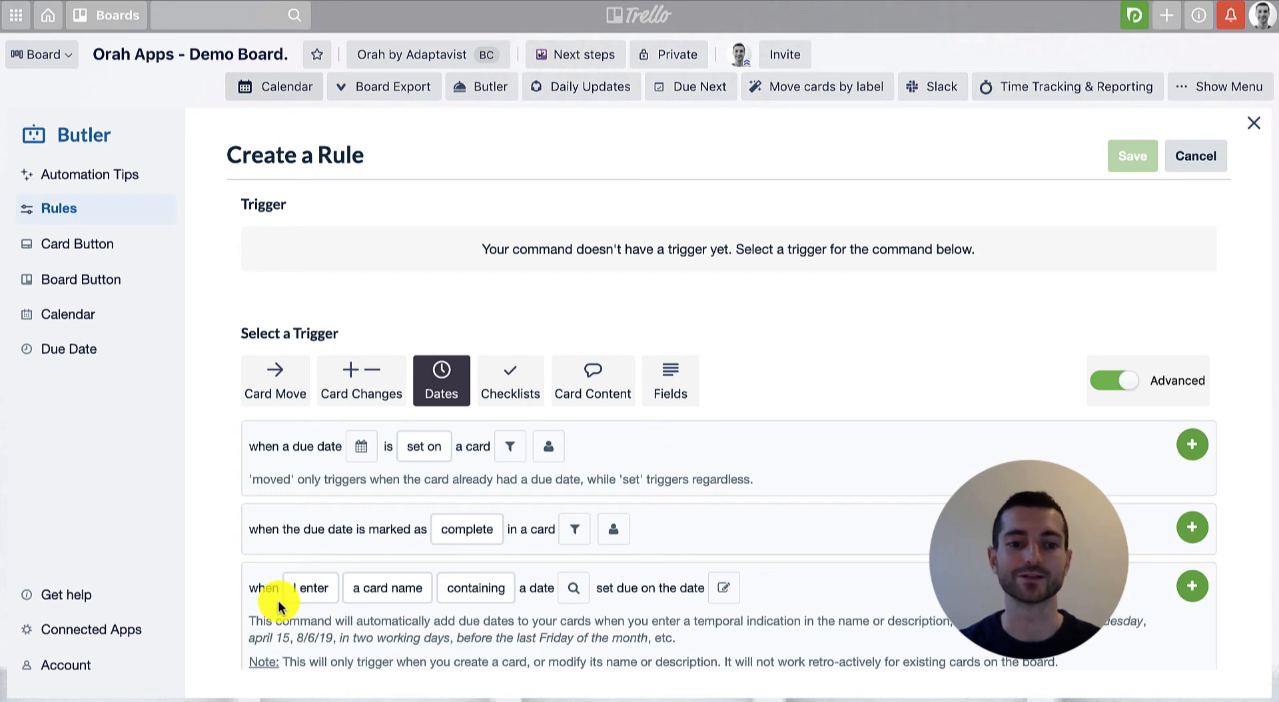
{"action": "left_click", "coordinate": [317, 603]}
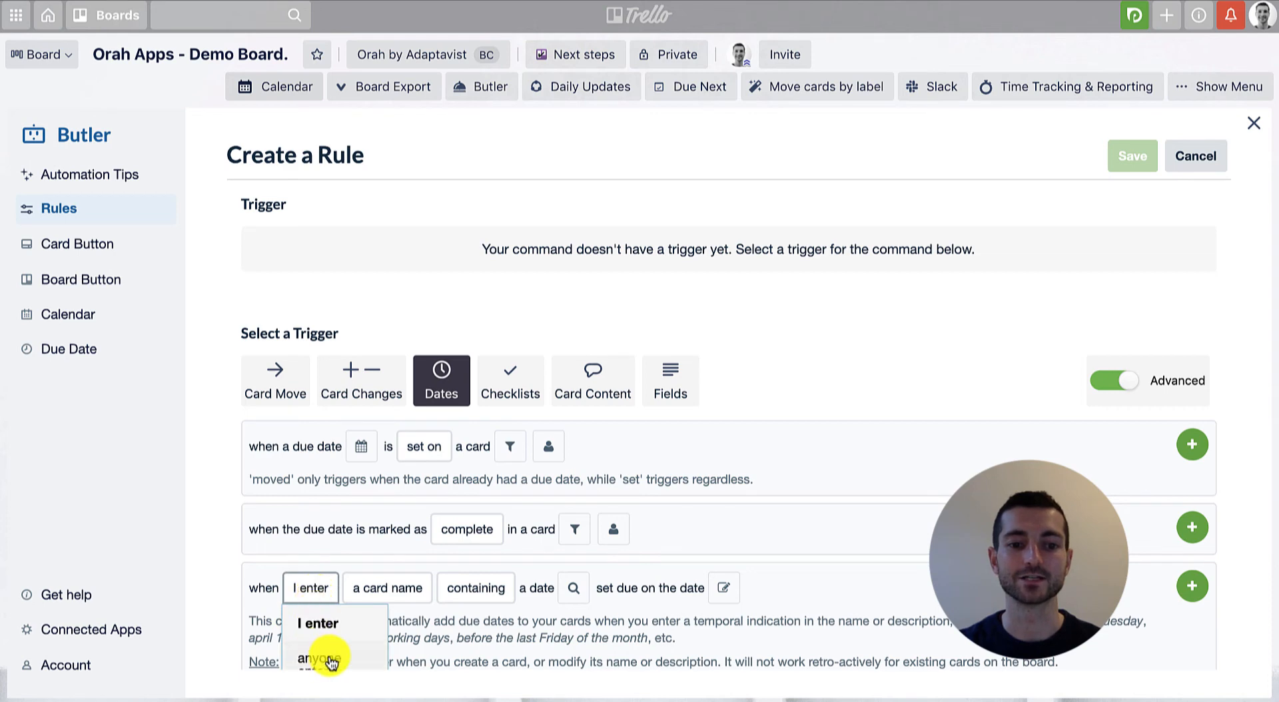
{"action": "scroll", "coordinate": [327, 649], "scroll_direction": "down", "scroll_amount": 1}
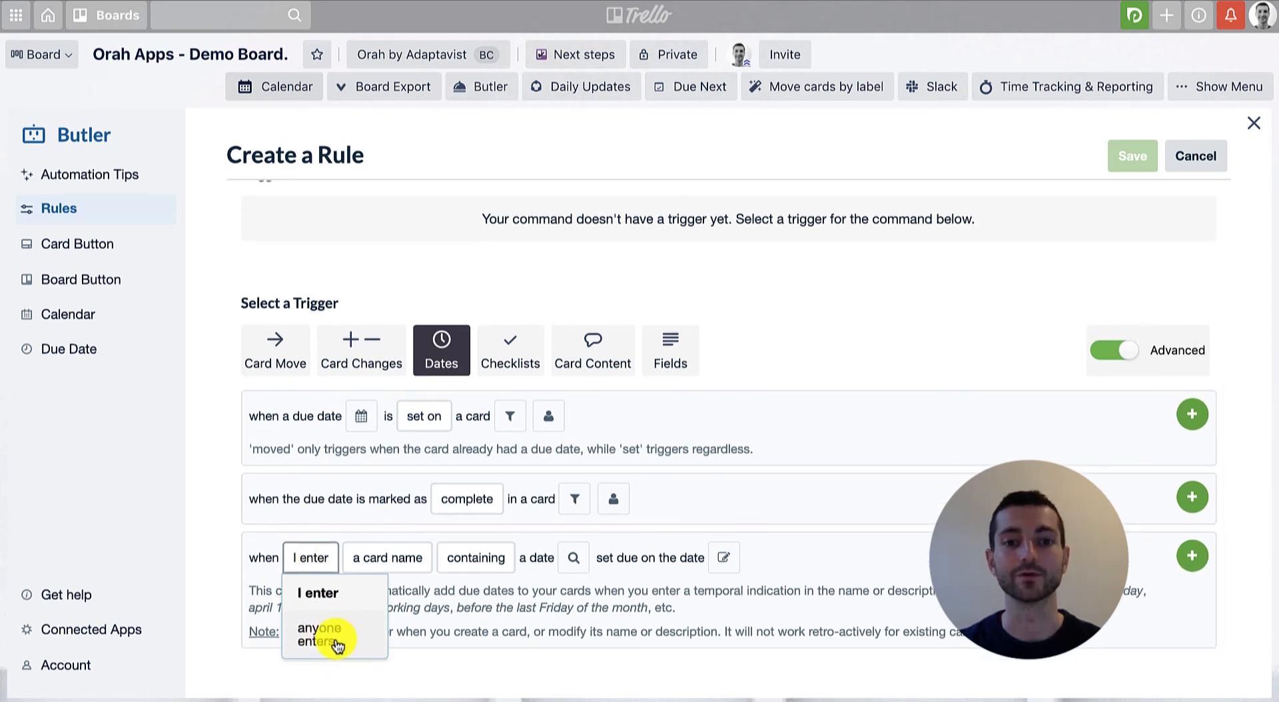
{"action": "left_click", "coordinate": [379, 563]}
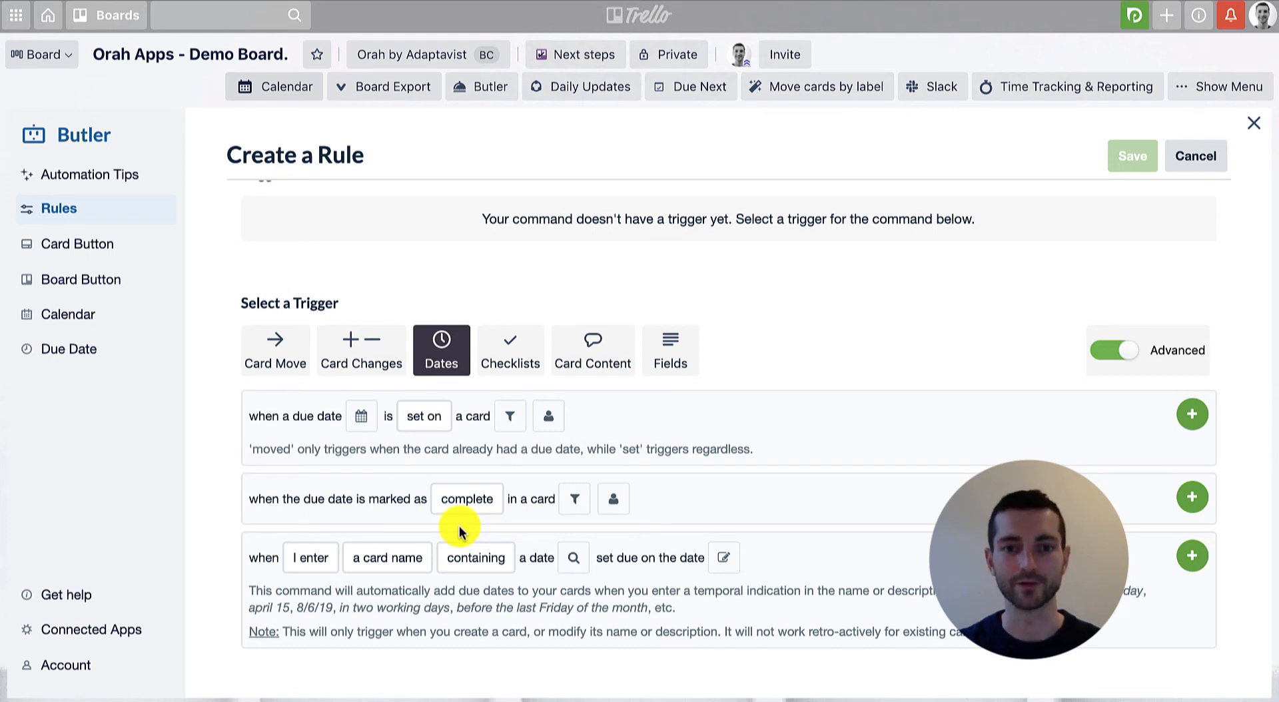
{"action": "mouse_move", "coordinate": [469, 561]}
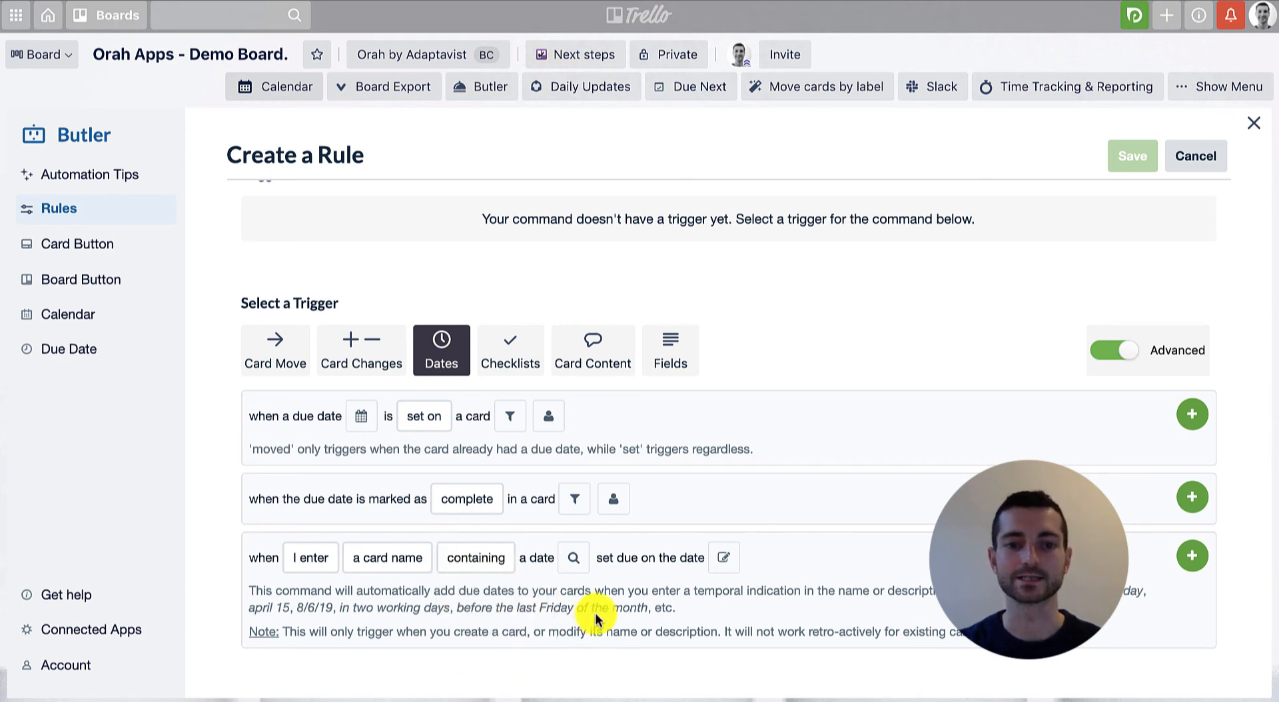
{"action": "left_click", "coordinate": [574, 559]}
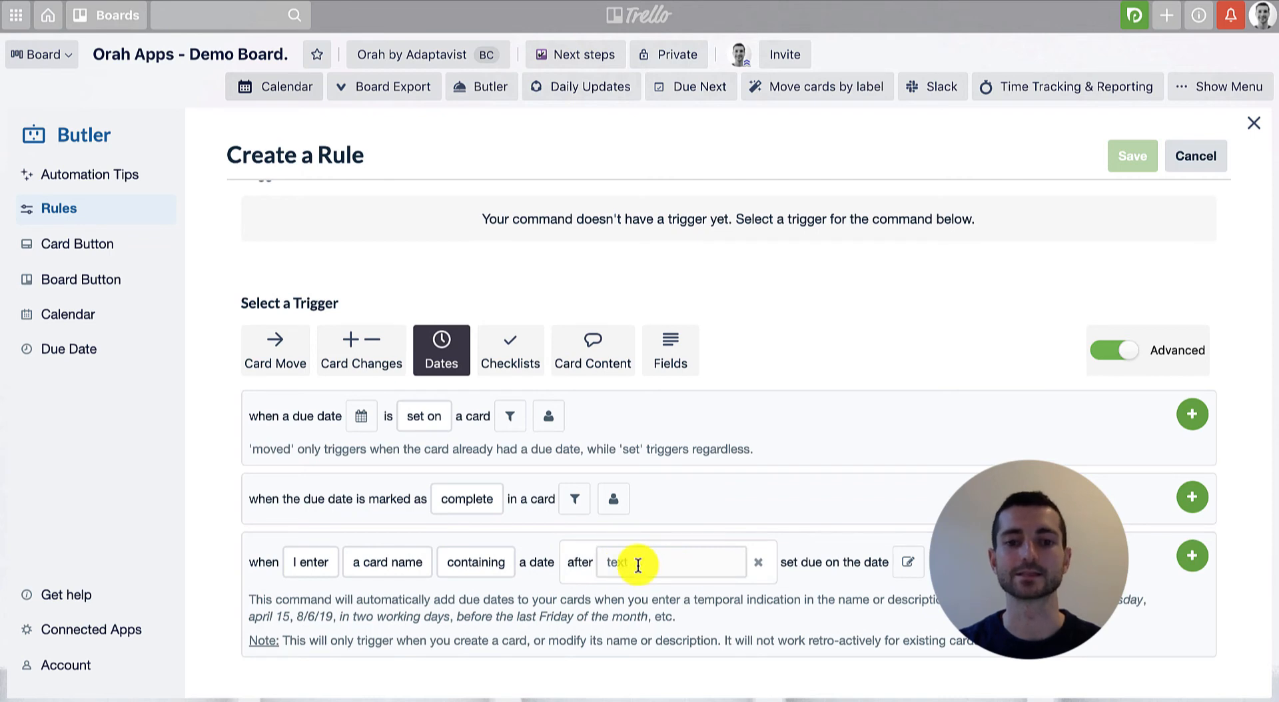
{"action": "left_click", "coordinate": [758, 562]}
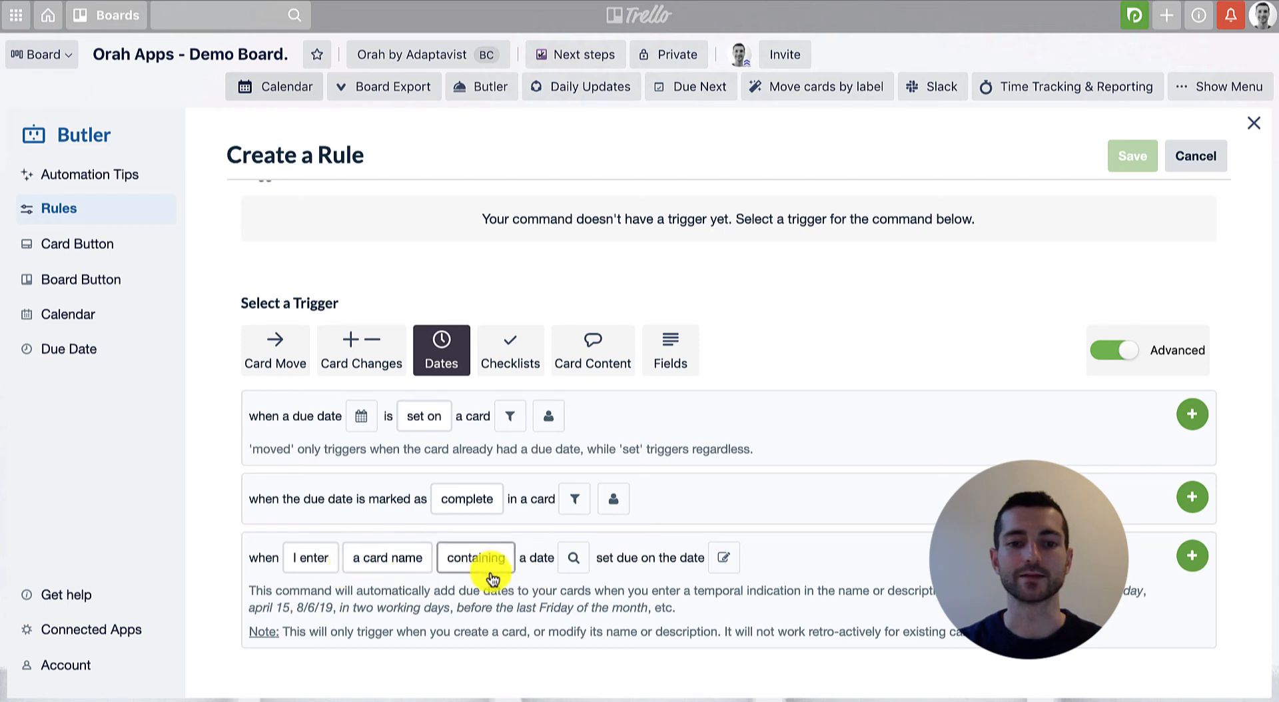
Add the trigger for card names containing a date that sets the due date and removes the matched text, and save the rule.
{"action": "left_click", "coordinate": [724, 559]}
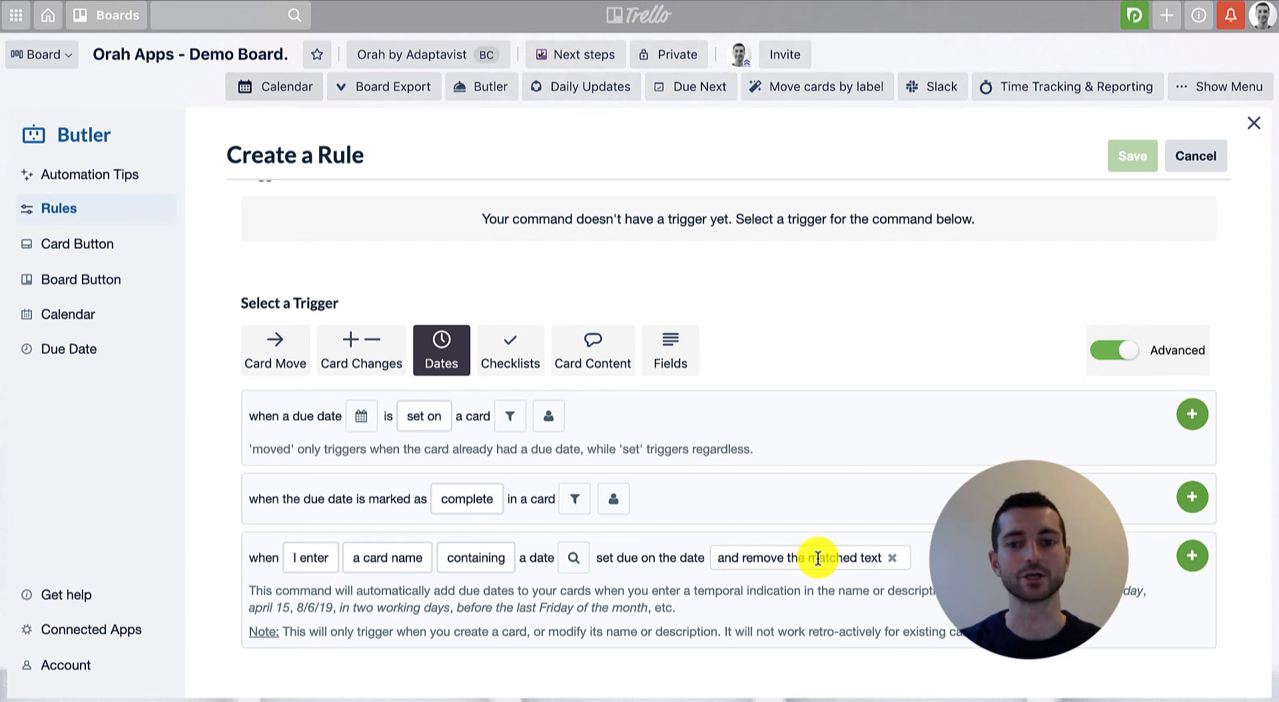
{"action": "left_click", "coordinate": [1192, 558]}
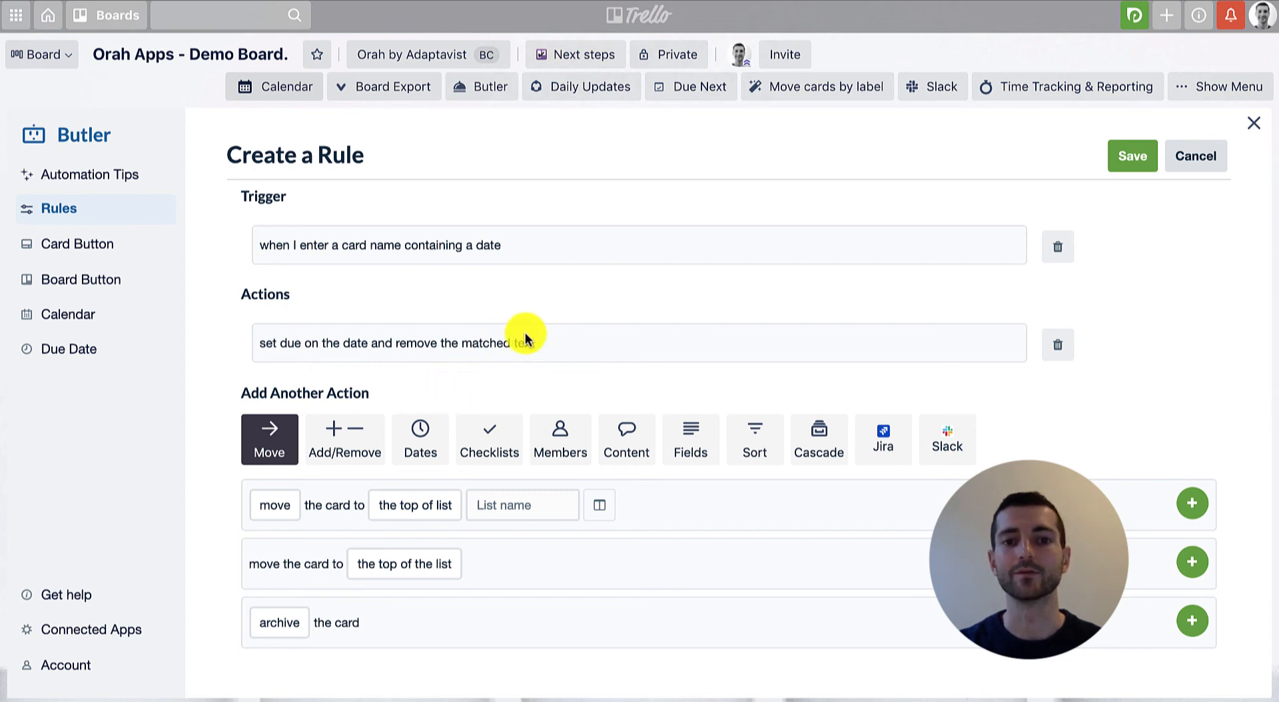
{"action": "left_click", "coordinate": [1134, 167]}
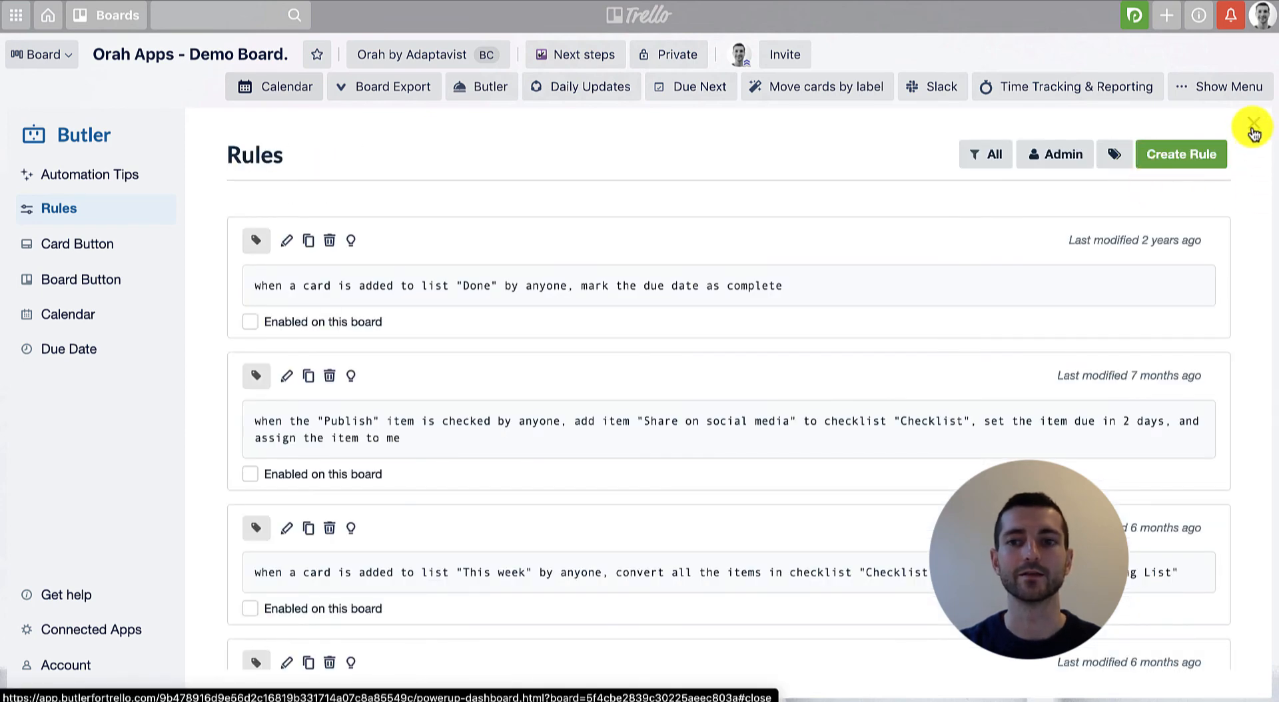
{"action": "left_click", "coordinate": [1253, 126]}
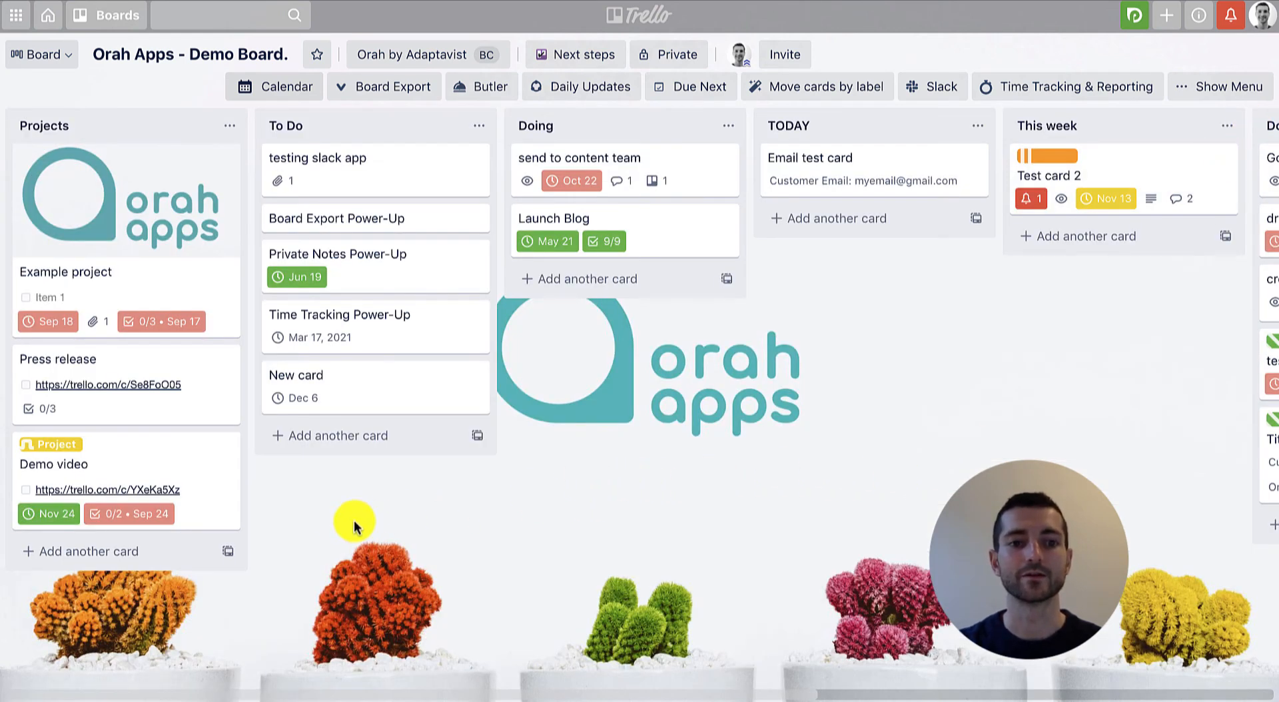
Add a card titled "Card 7th may 5pm" to the To Do list.
{"action": "left_click", "coordinate": [334, 435]}
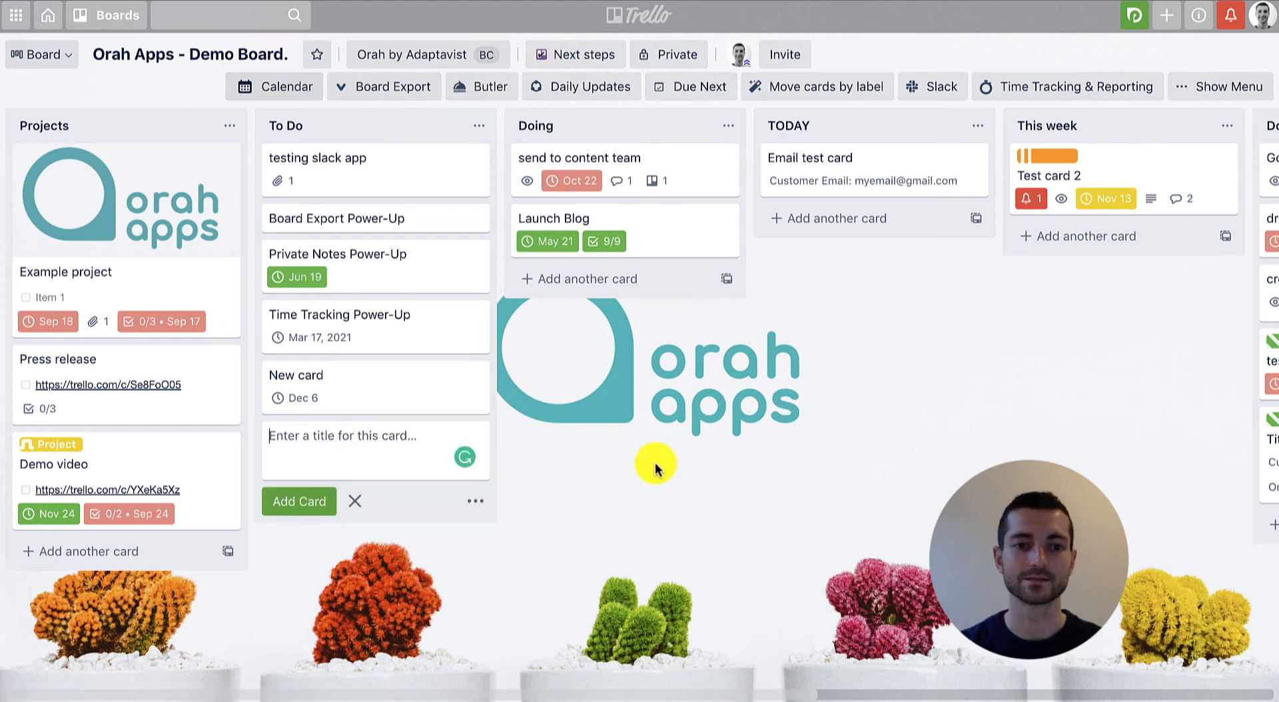
{"action": "type", "text": "C"}
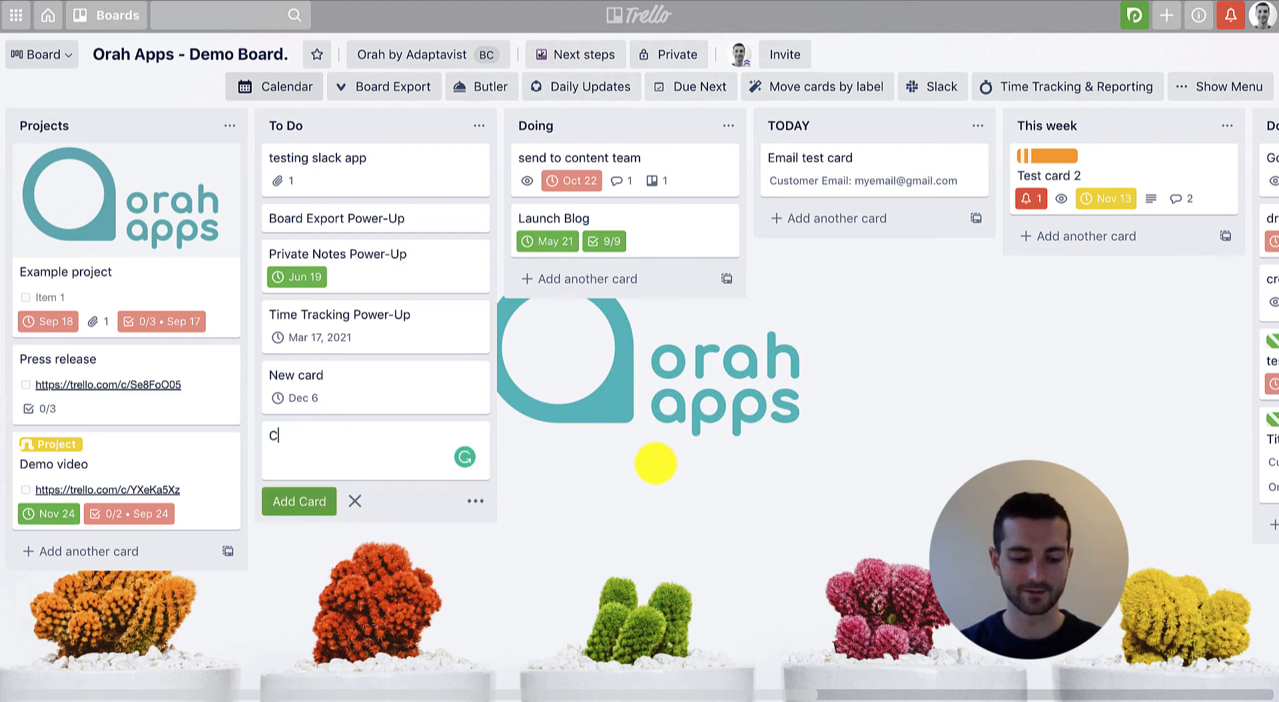
{"action": "type", "text": "ard"}
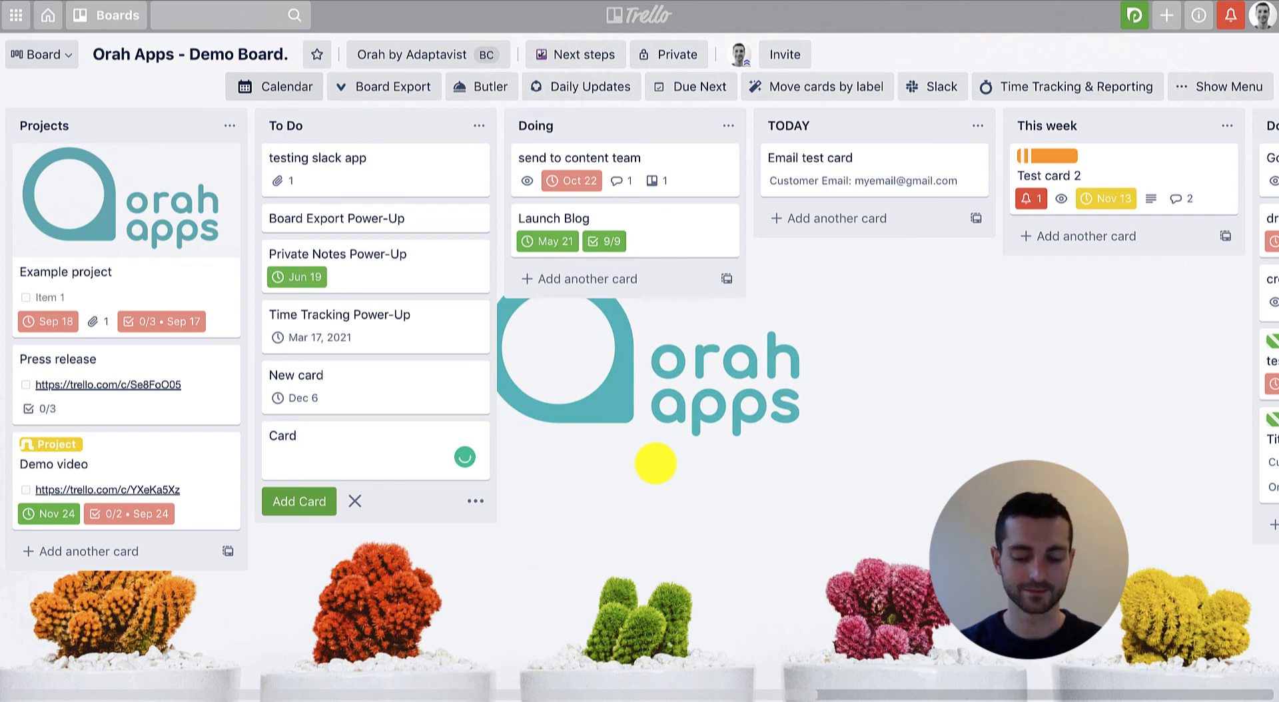
{"action": "type", "text": " 7th"}
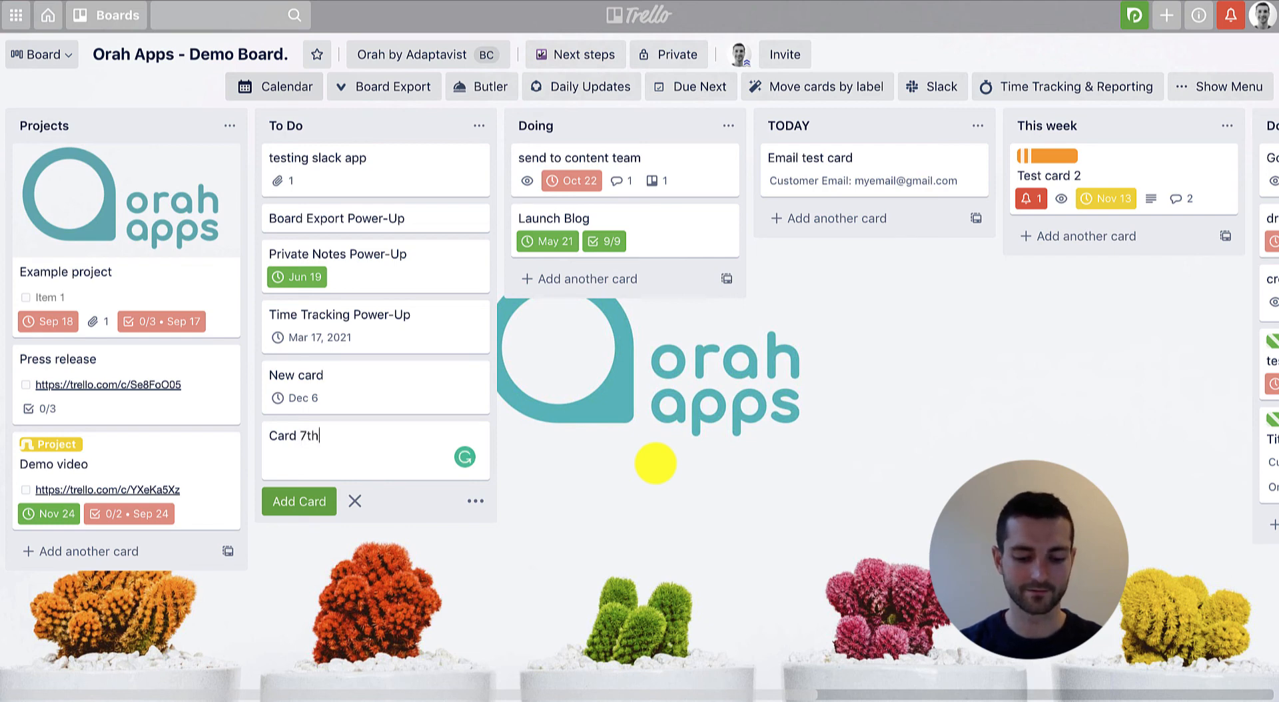
{"action": "type", "text": " may"}
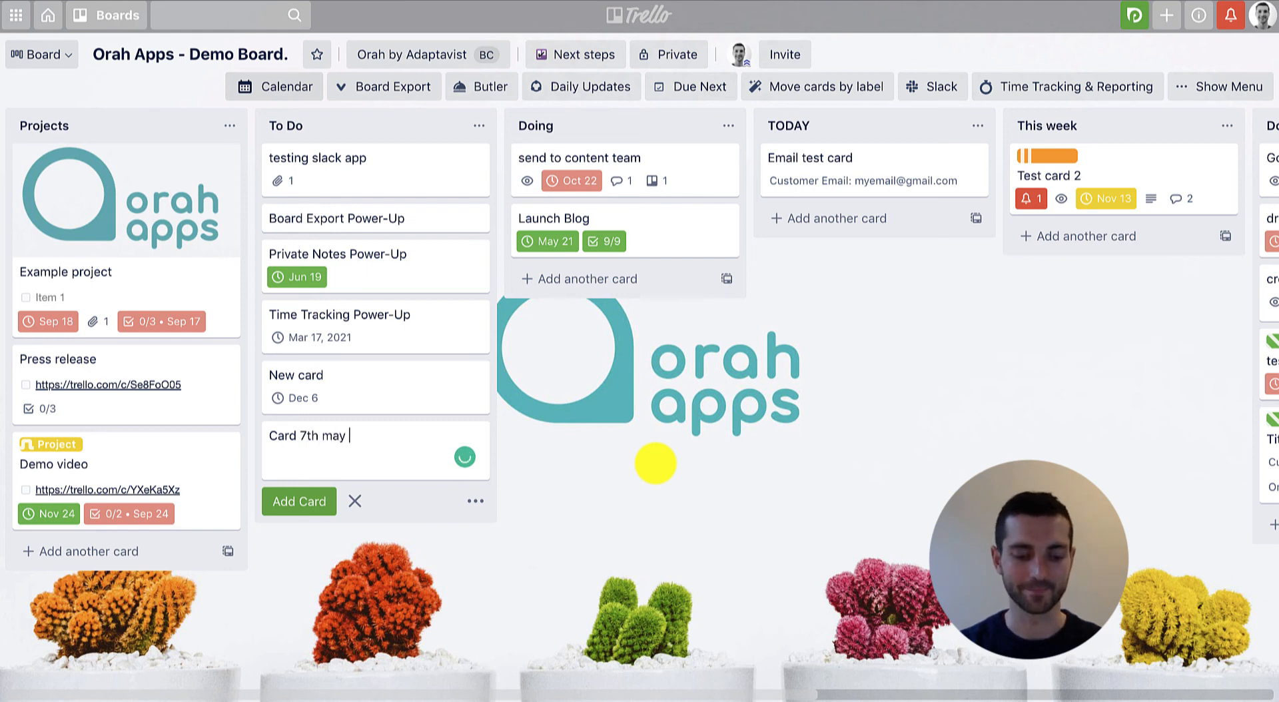
{"action": "type", "text": " 5"}
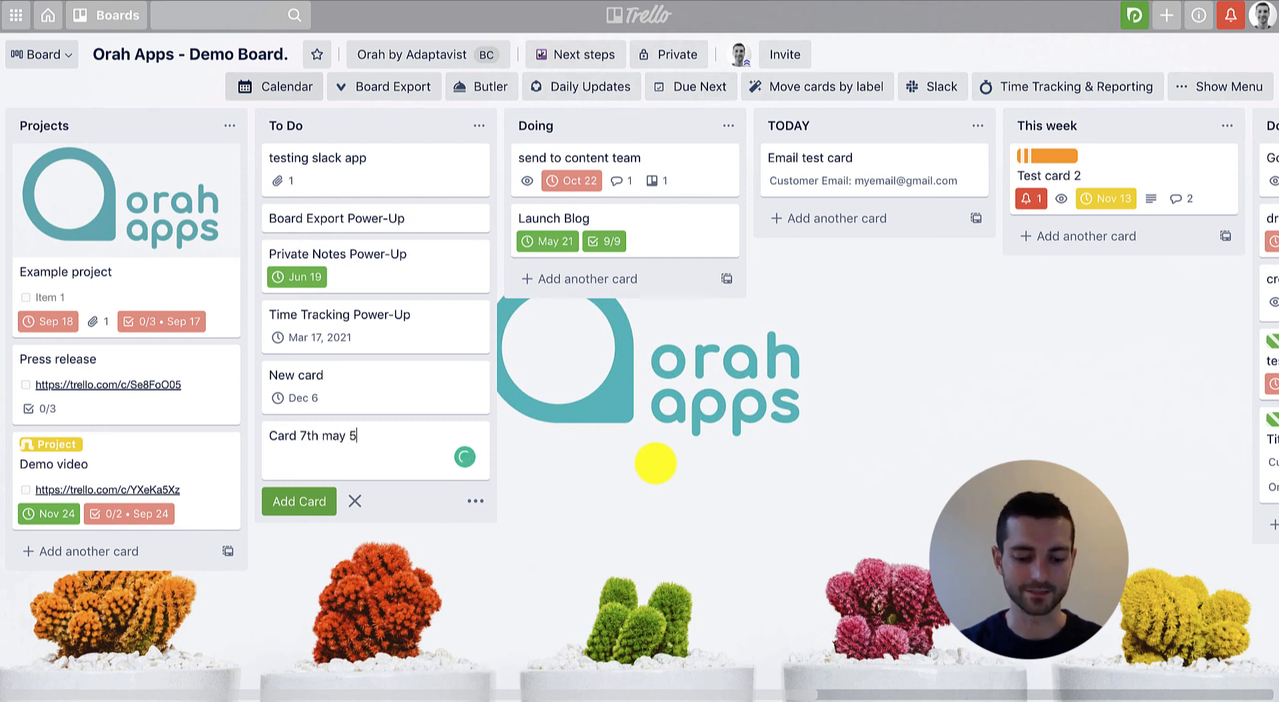
{"action": "type", "text": "pm"}
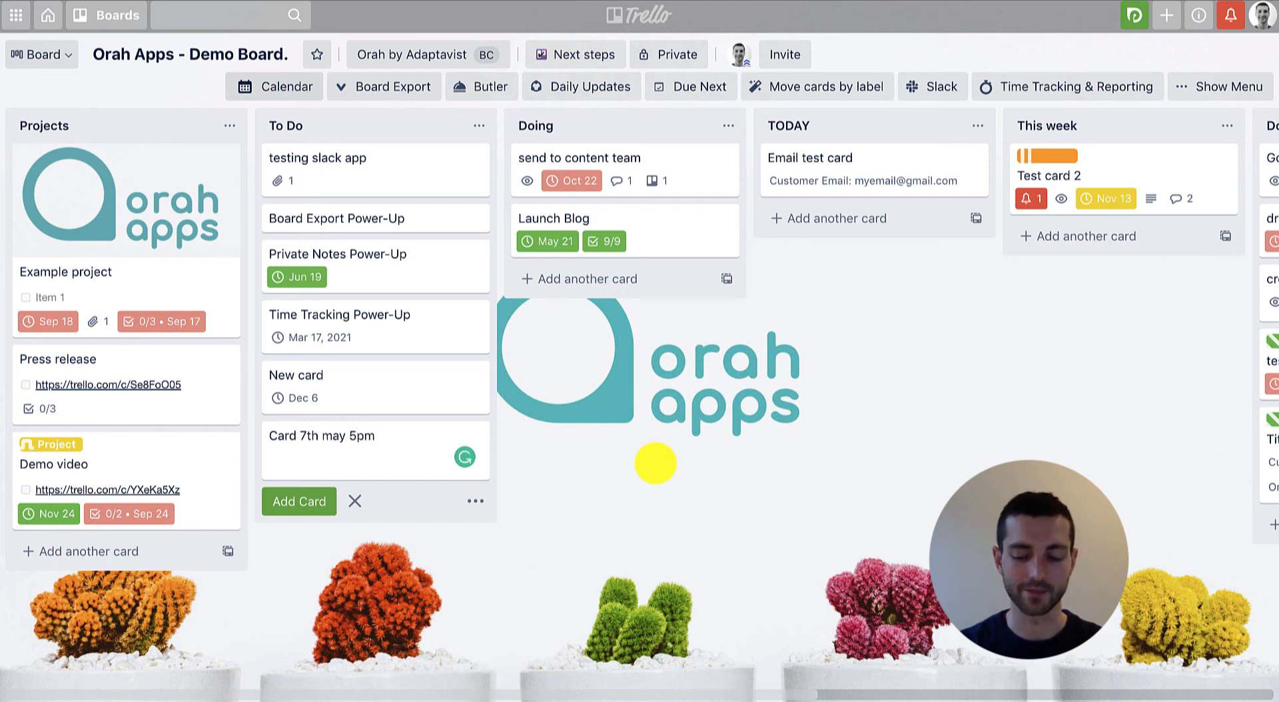
{"action": "key", "text": "Return"}
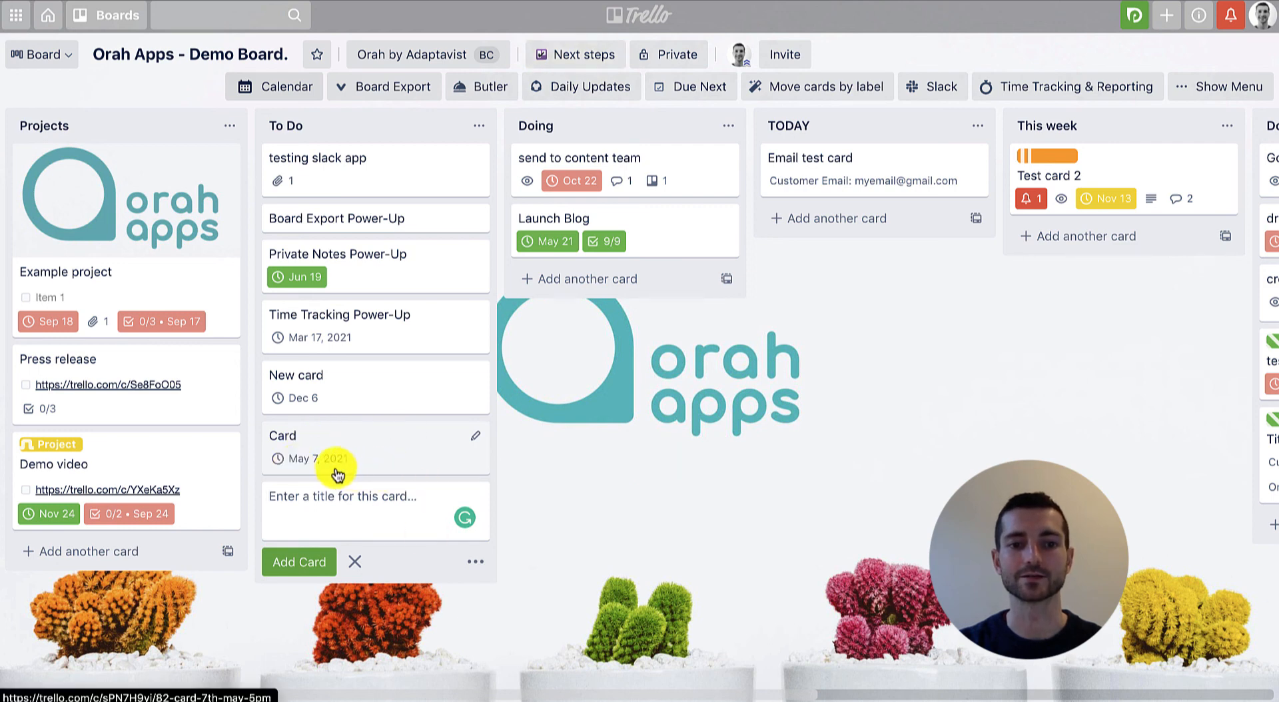
{"action": "left_click", "coordinate": [545, 454]}
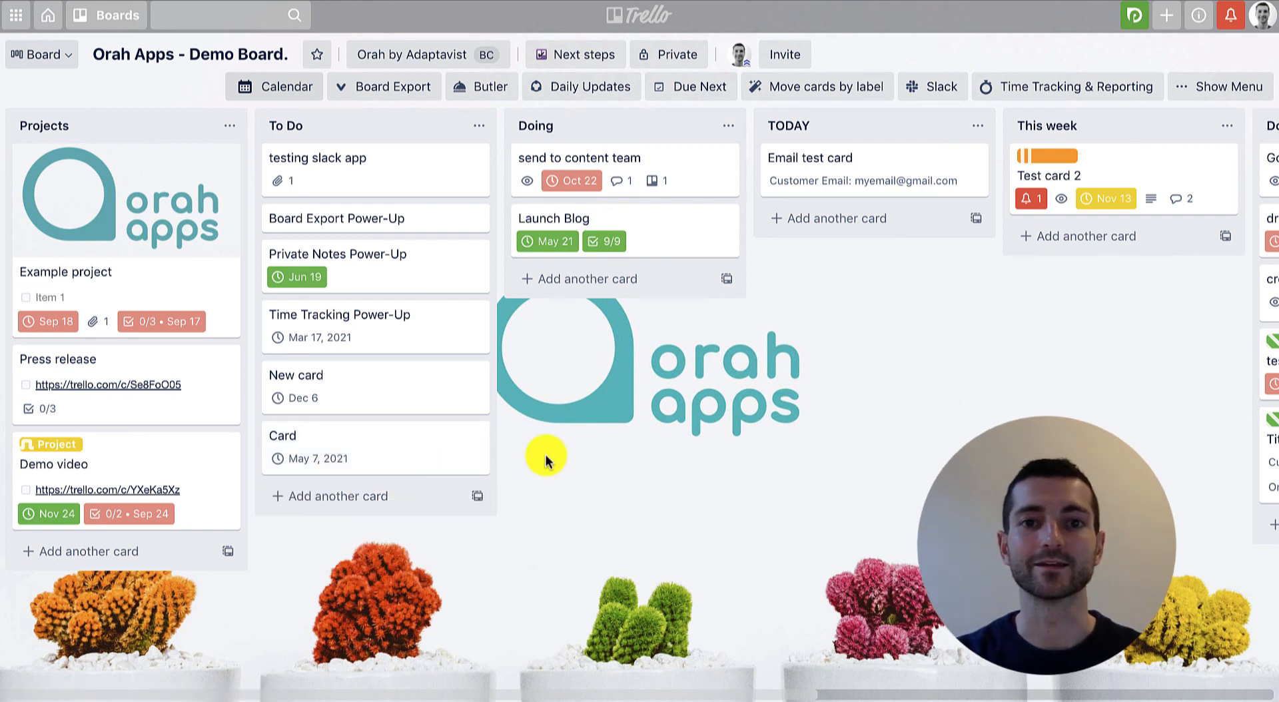